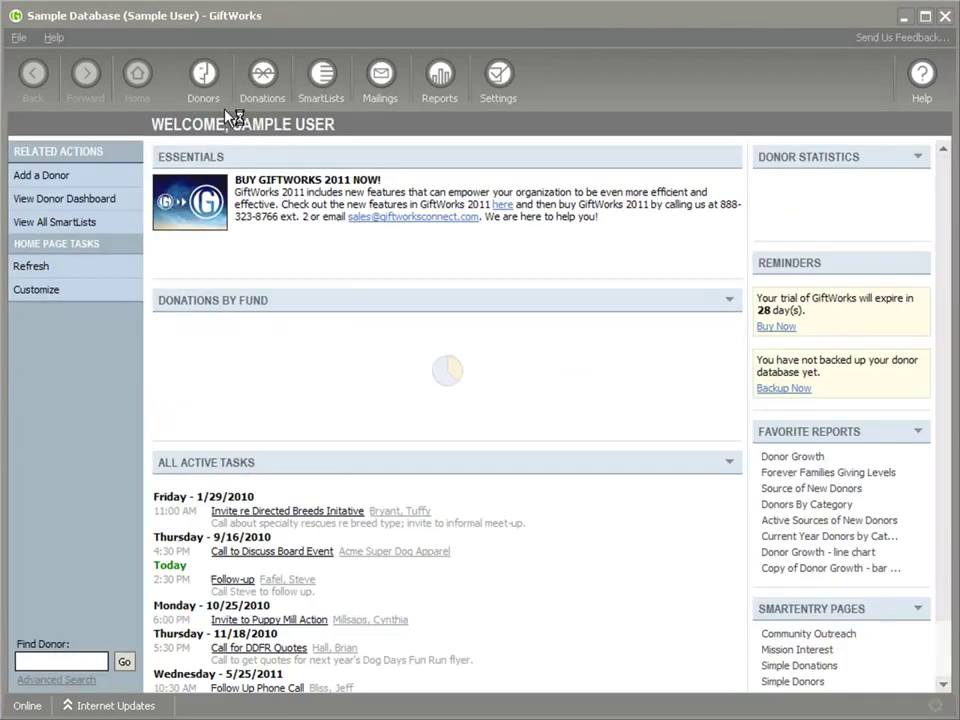
- Open the record of the second donor in the recently added donors list and show its notes, tasks and files
{"action": "left_click", "coordinate": [206, 78]}
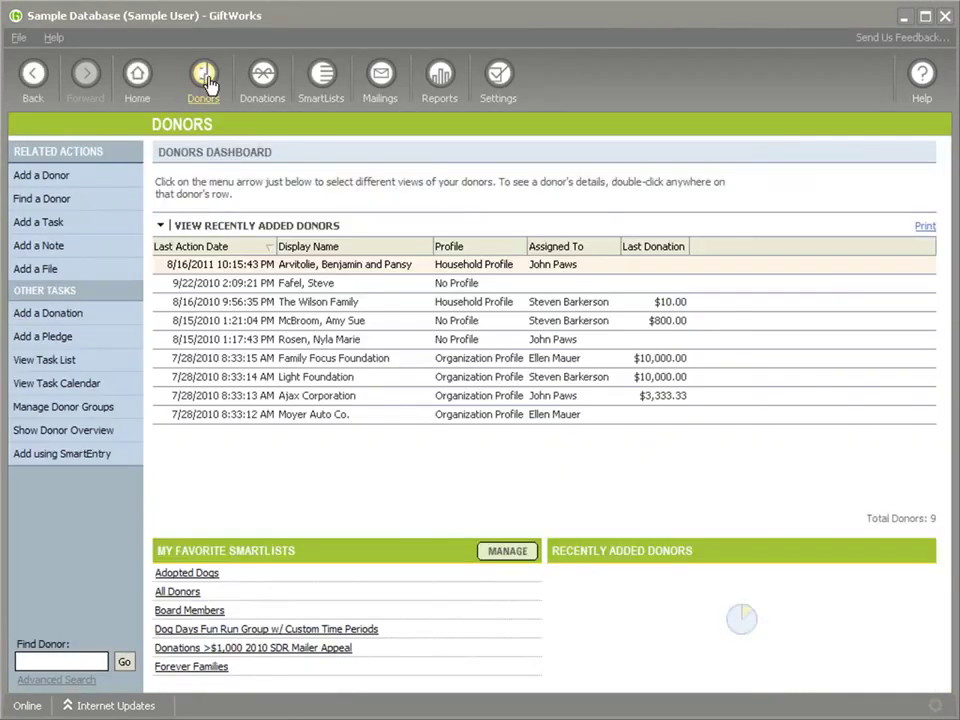
{"action": "double_click", "coordinate": [355, 288]}
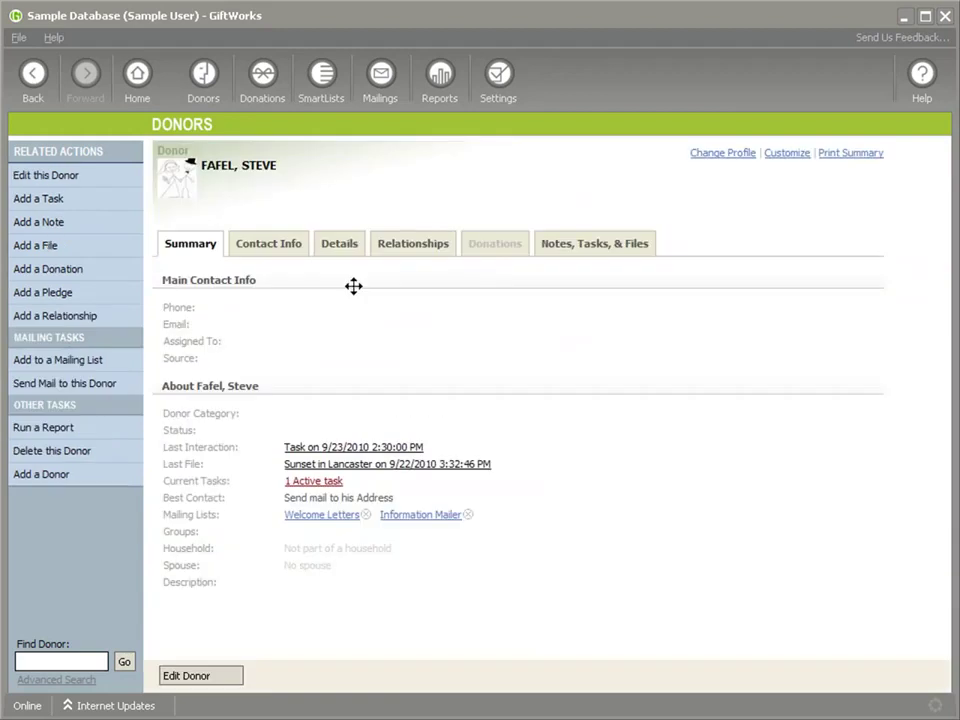
{"action": "left_click", "coordinate": [560, 251]}
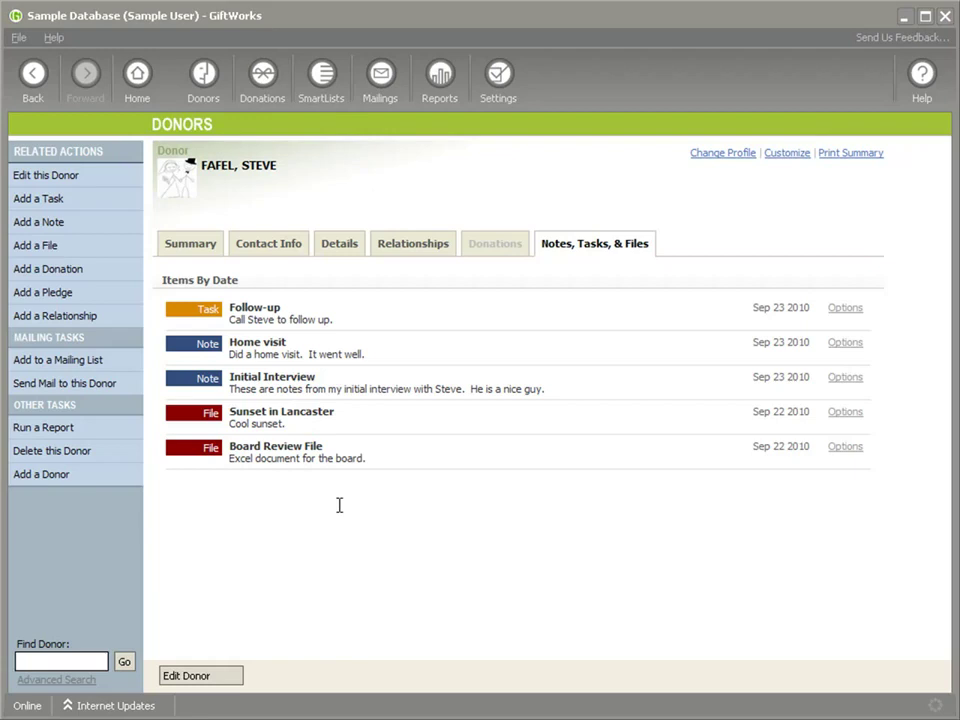
{"action": "left_click", "coordinate": [54, 224]}
{"action": "left_click_drag", "start_coordinate": [476, 270], "coordinate": [393, 268]}
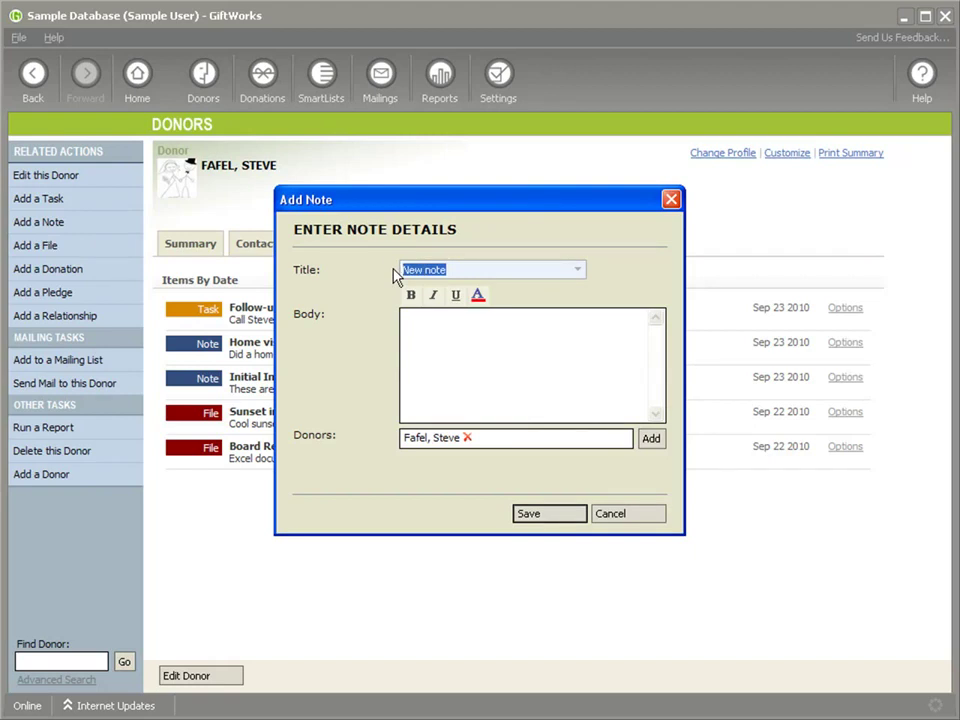
{"action": "type", "text": "A note"}
{"action": "left_click", "coordinate": [578, 271]}
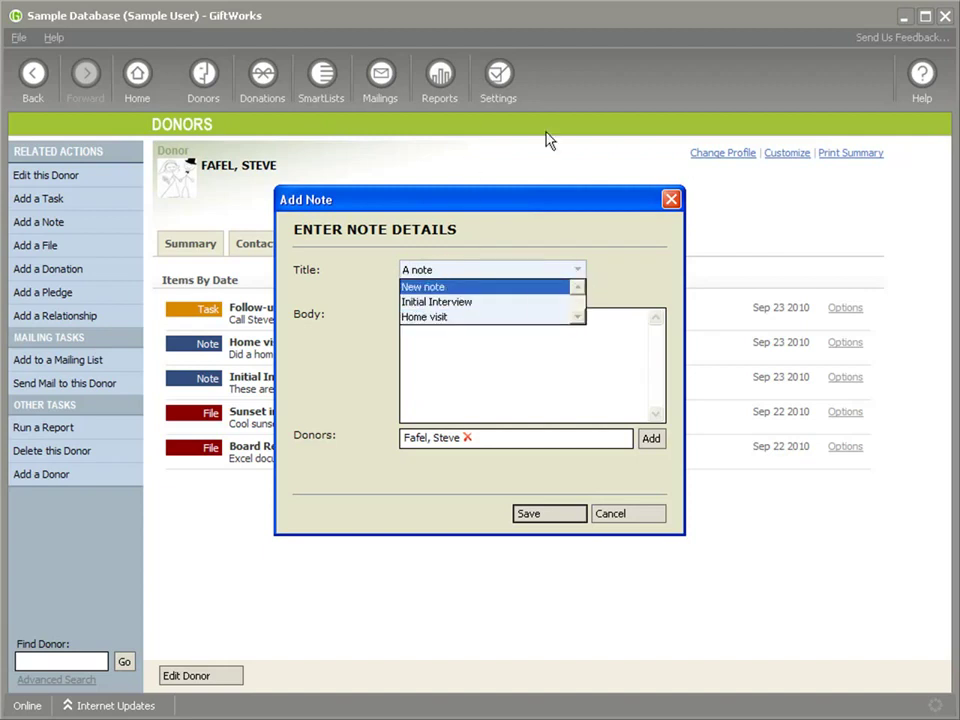
{"action": "left_click", "coordinate": [617, 523]}
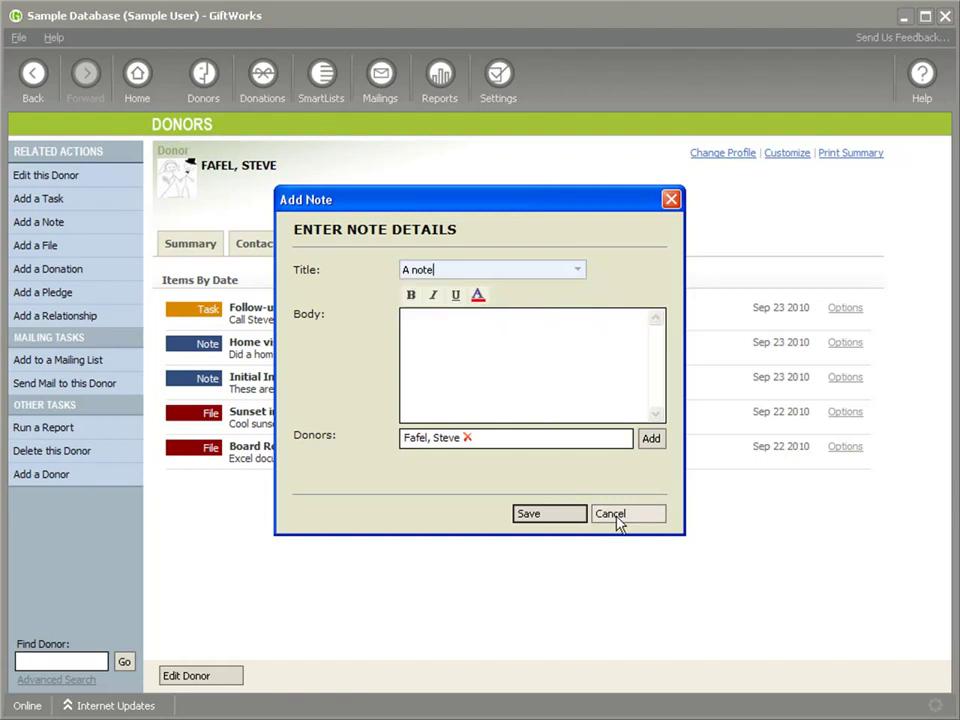
{"action": "left_click", "coordinate": [617, 523]}
- Review the predefined values of the Note Titles field in the customization settings without changing them
{"action": "left_click", "coordinate": [511, 88]}
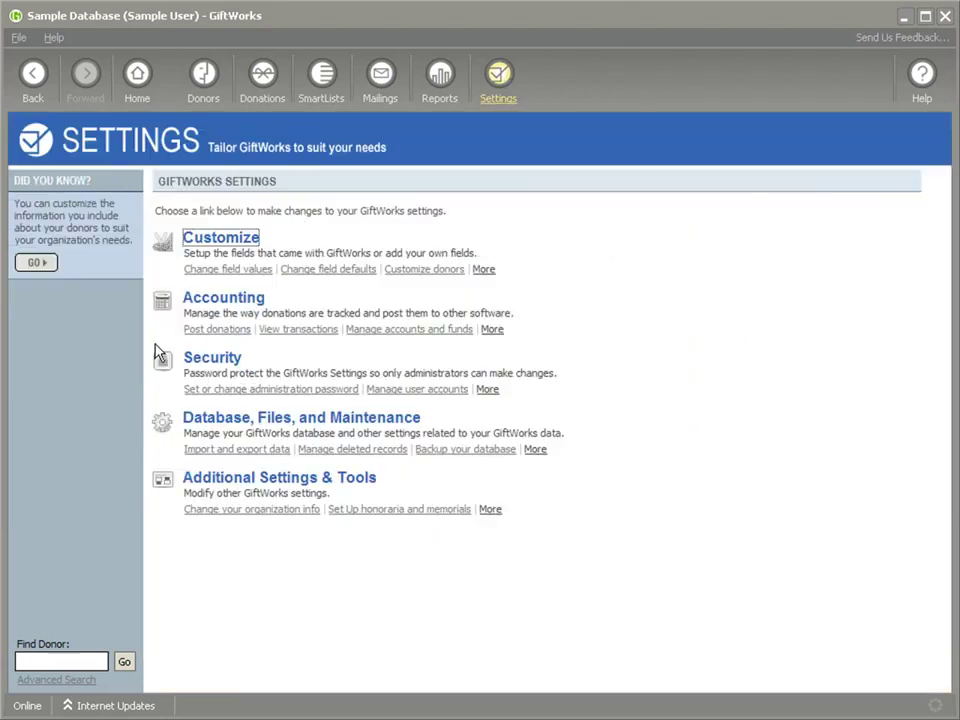
{"action": "left_click", "coordinate": [210, 240]}
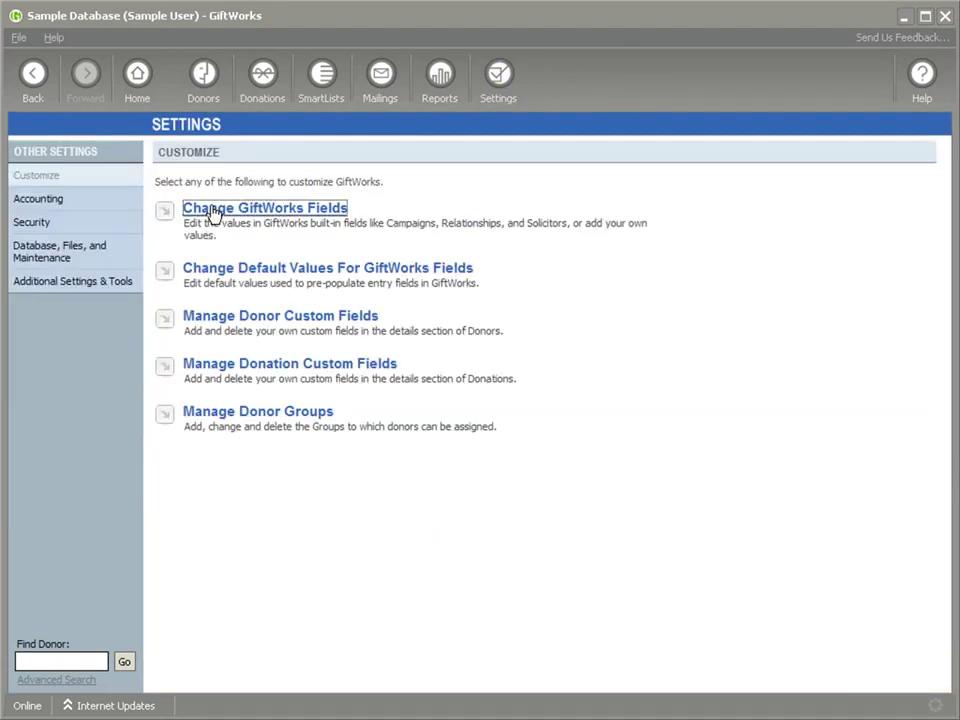
{"action": "left_click", "coordinate": [212, 210]}
{"action": "left_click", "coordinate": [214, 300]}
{"action": "scroll", "coordinate": [214, 310], "scroll_direction": "down", "scroll_amount": 1}
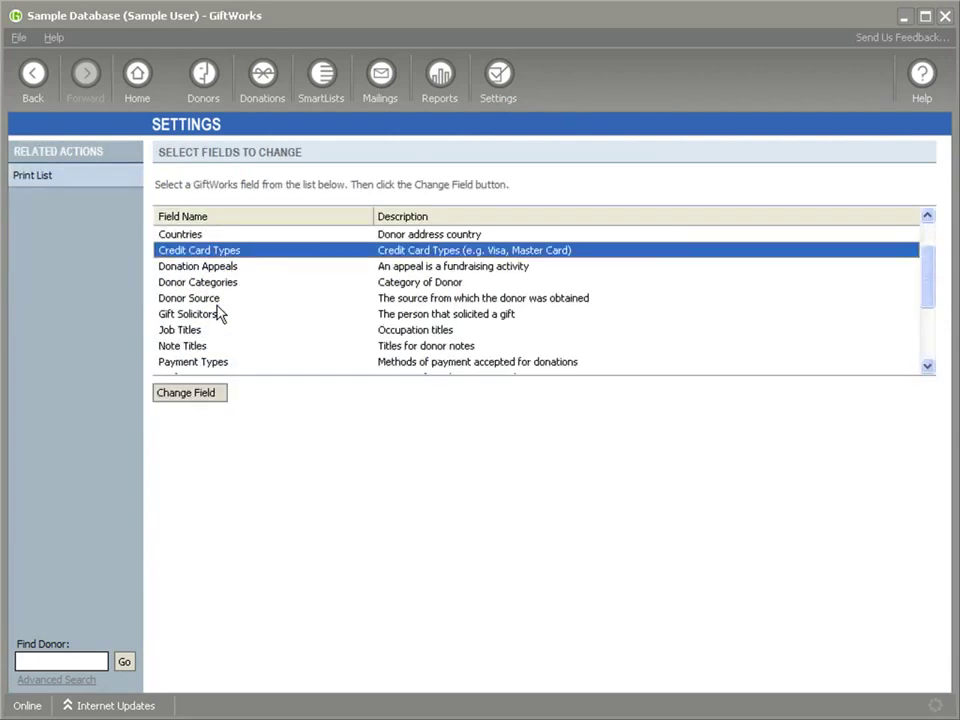
{"action": "left_click", "coordinate": [188, 348]}
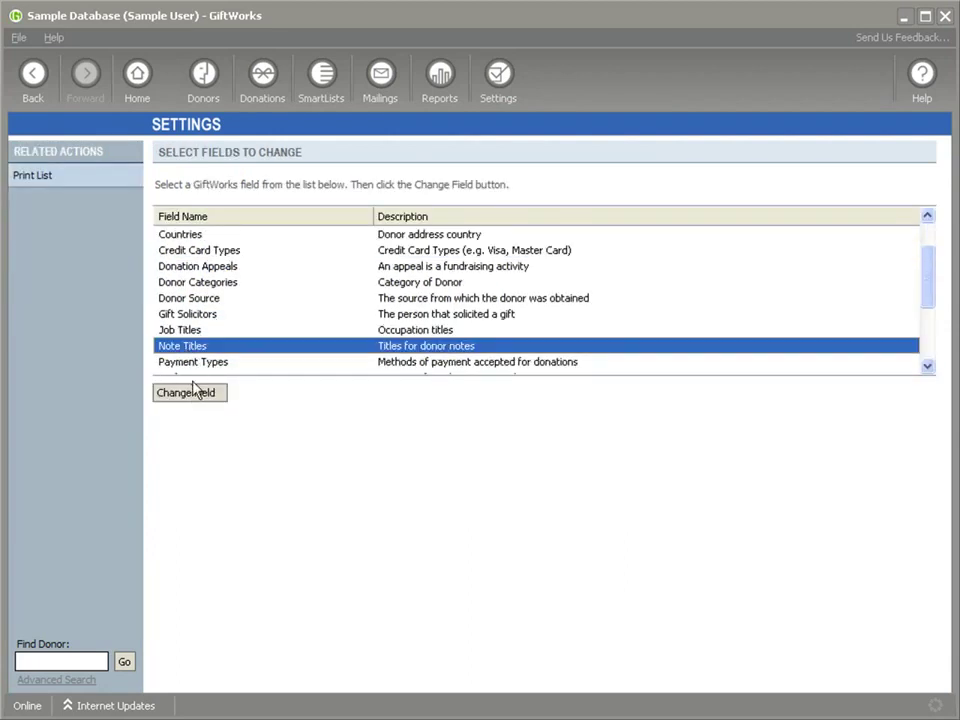
{"action": "left_click", "coordinate": [194, 395]}
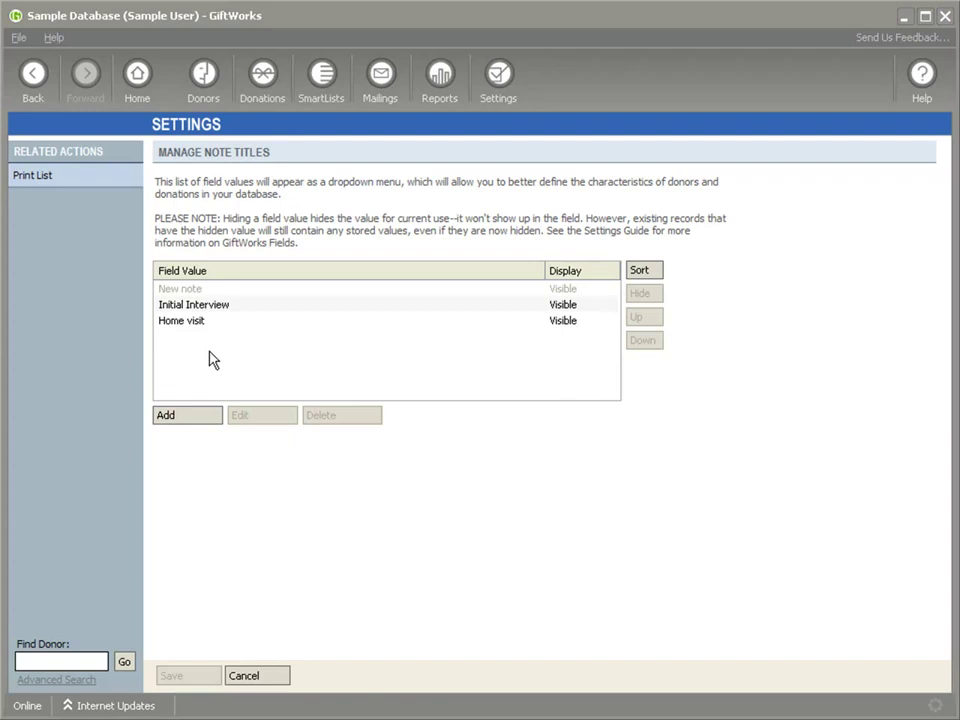
{"action": "left_click", "coordinate": [243, 675]}
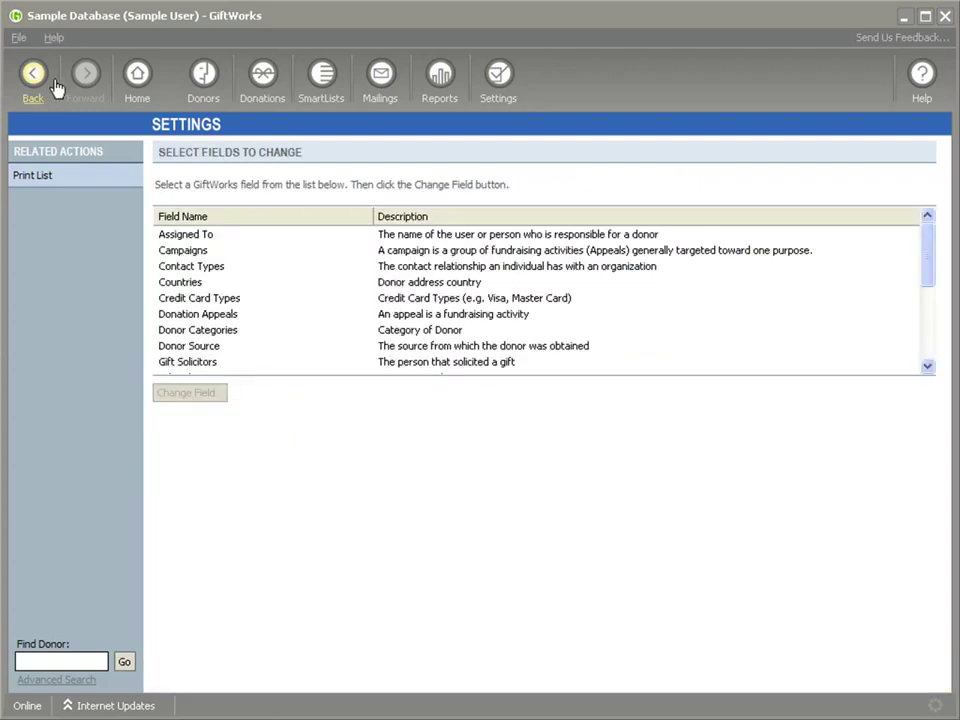
- Return to the donor's notes and start a new note with the predefined title Home visit
{"action": "left_click", "coordinate": [36, 78]}
{"action": "left_click", "coordinate": [40, 77]}
{"action": "left_click", "coordinate": [40, 77]}
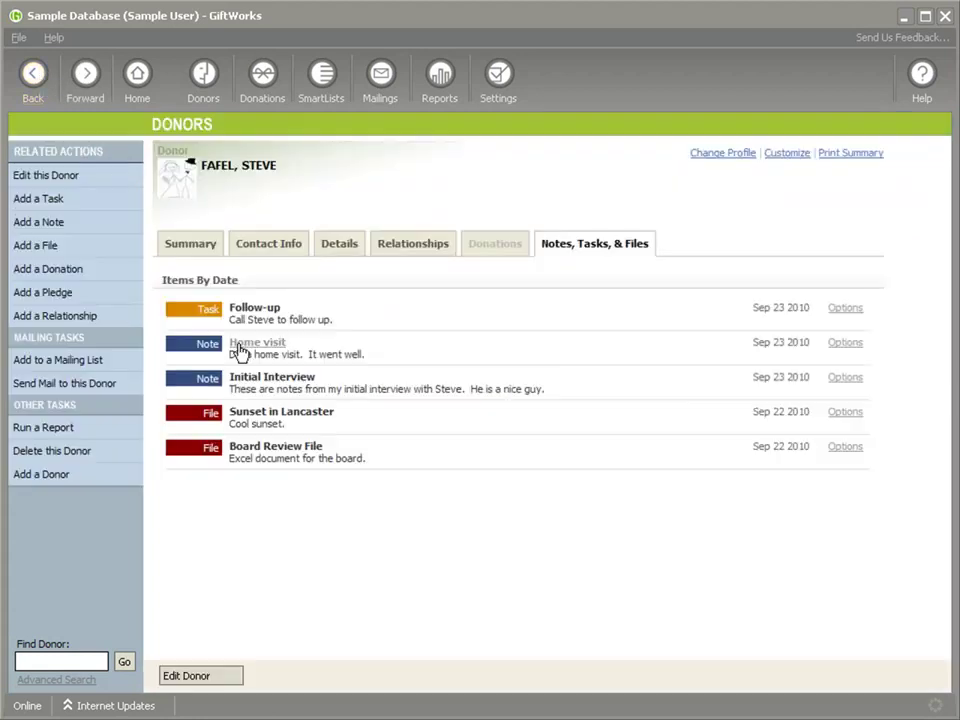
{"action": "left_click", "coordinate": [30, 224]}
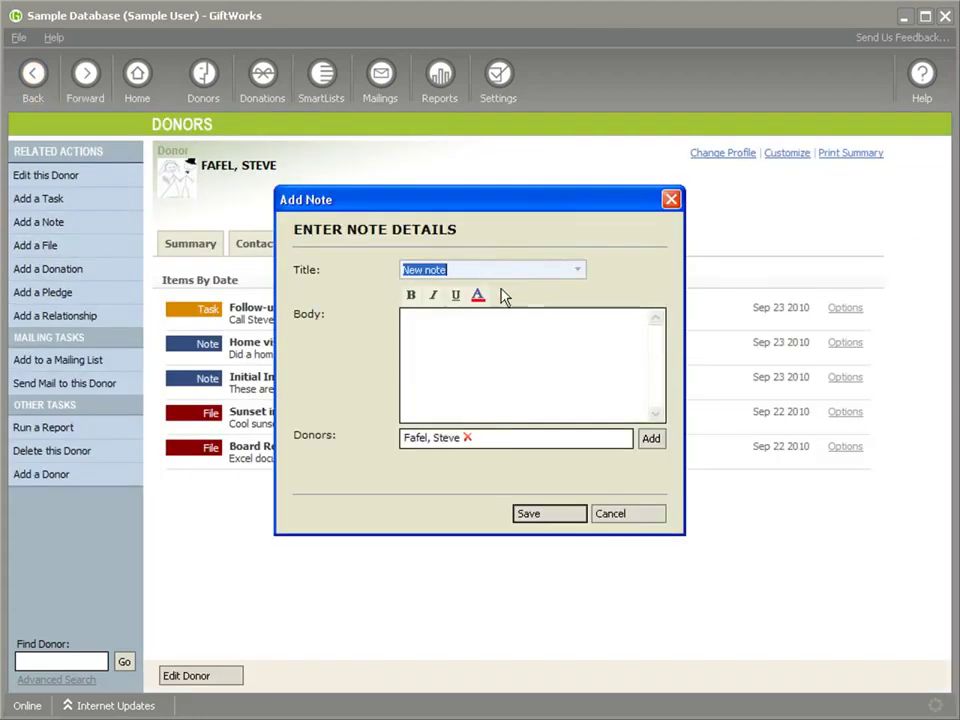
{"action": "left_click", "coordinate": [578, 270]}
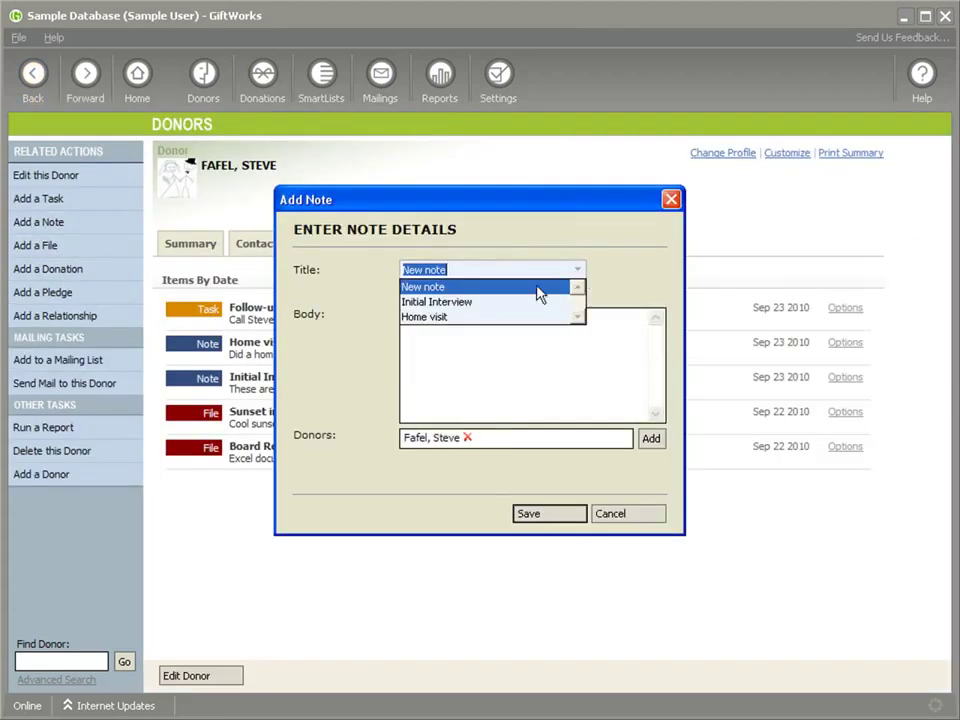
{"action": "left_click", "coordinate": [456, 318]}
{"action": "left_click", "coordinate": [464, 334]}
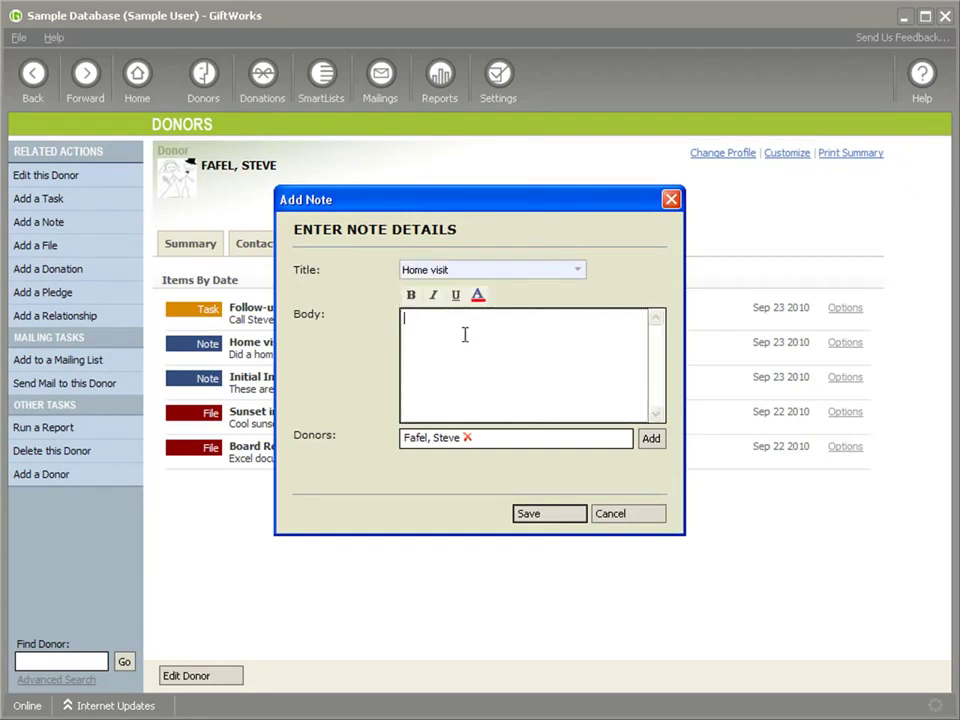
- Replace the new note's title with the custom title "This is a note"
{"action": "left_click_drag", "start_coordinate": [484, 274], "coordinate": [326, 274]}
{"action": "type", "text": "Custome"}
{"action": "key", "text": "BackSpace"}
{"action": "key", "text": "BackSpace"}
{"action": "key", "text": "BackSpace"}
{"action": "key", "text": "BackSpace"}
{"action": "key", "text": "BackSpace"}
{"action": "key", "text": "BackSpace"}
{"action": "key", "text": "BackSpace"}
{"action": "type", "text": "Th"}
{"action": "key", "text": "BackSpace"}
{"action": "key", "text": "BackSpace"}
{"action": "type", "text": "This is a note"}
- Enter "Note information" as the note's body and save the note
{"action": "left_click", "coordinate": [439, 336]}
{"action": "type", "text": "Note information"}
{"action": "left_click", "coordinate": [550, 511]}
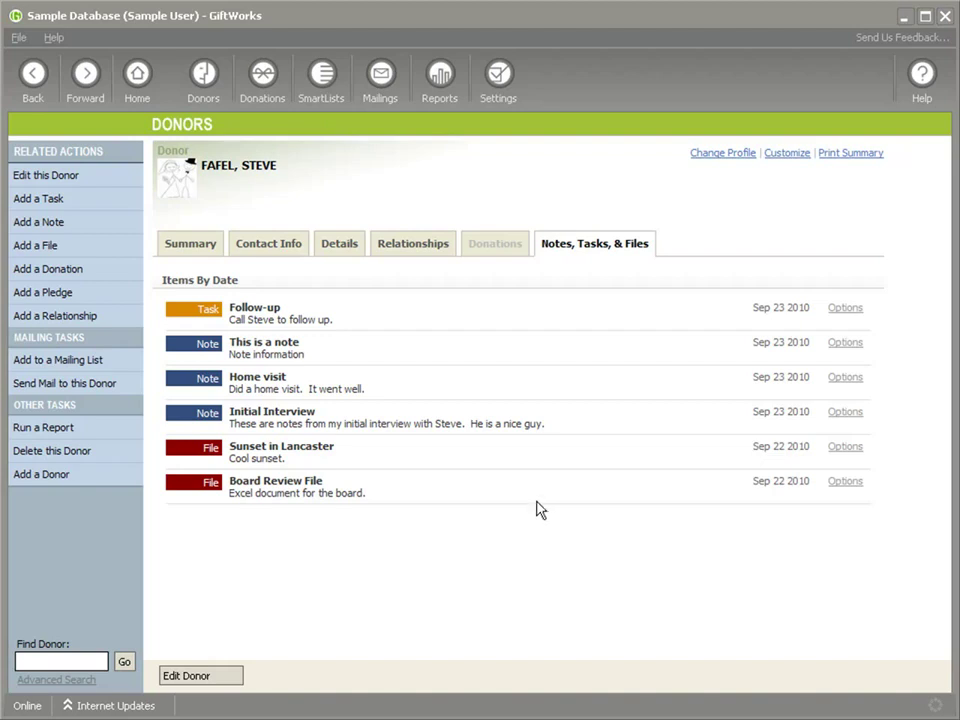
- Run an advanced donor search for "interview" in the Notes field and close the search without opening a donor
{"action": "left_click", "coordinate": [50, 684]}
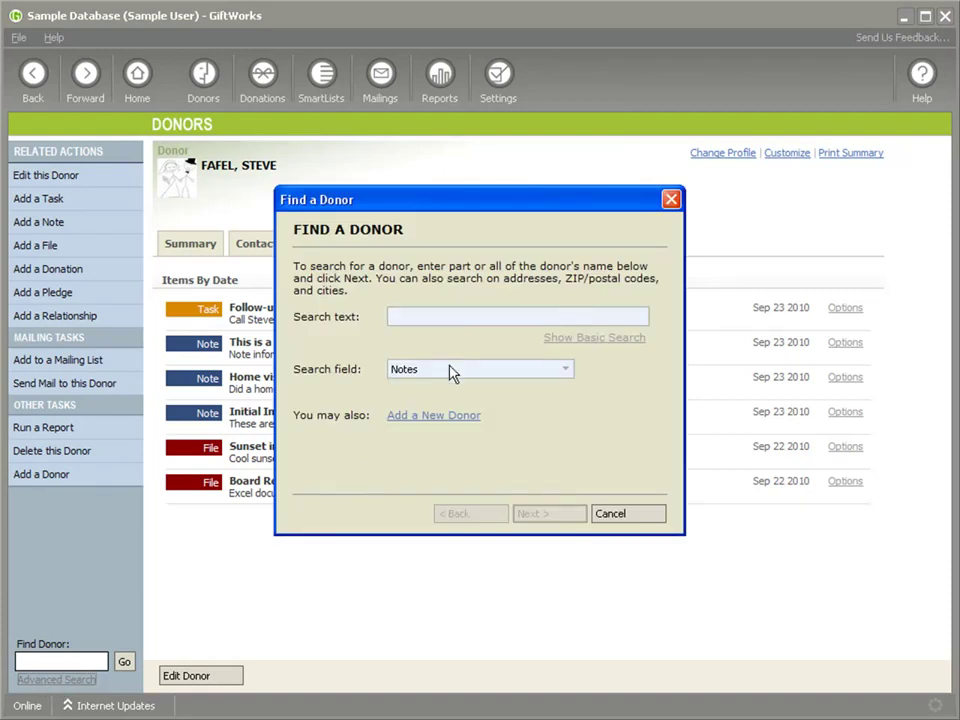
{"action": "left_click", "coordinate": [450, 368]}
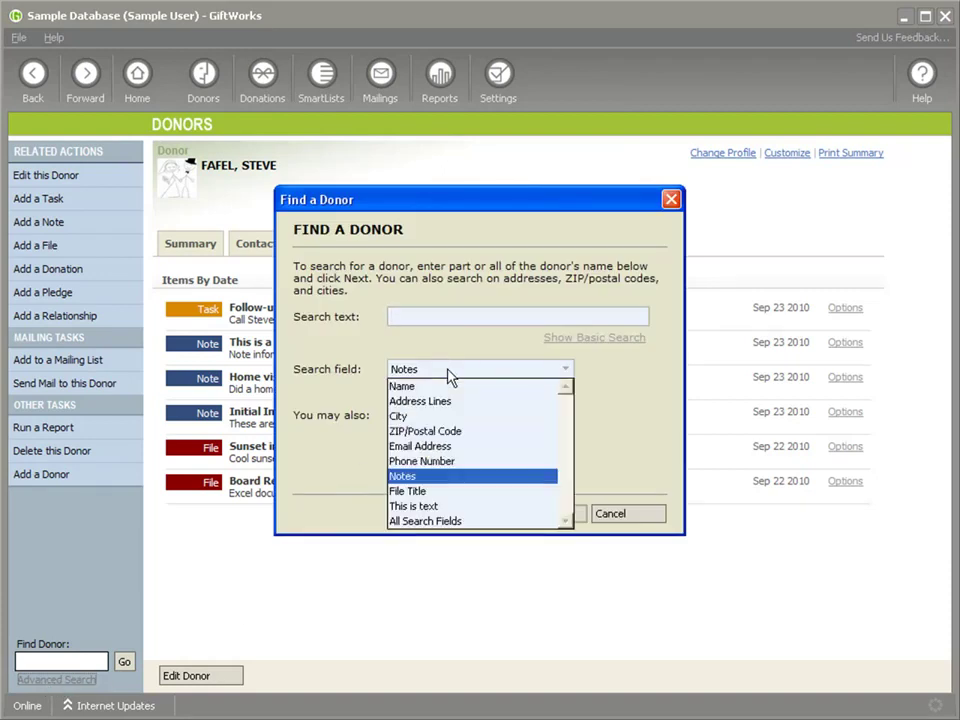
{"action": "left_click", "coordinate": [411, 480]}
{"action": "left_click", "coordinate": [414, 317]}
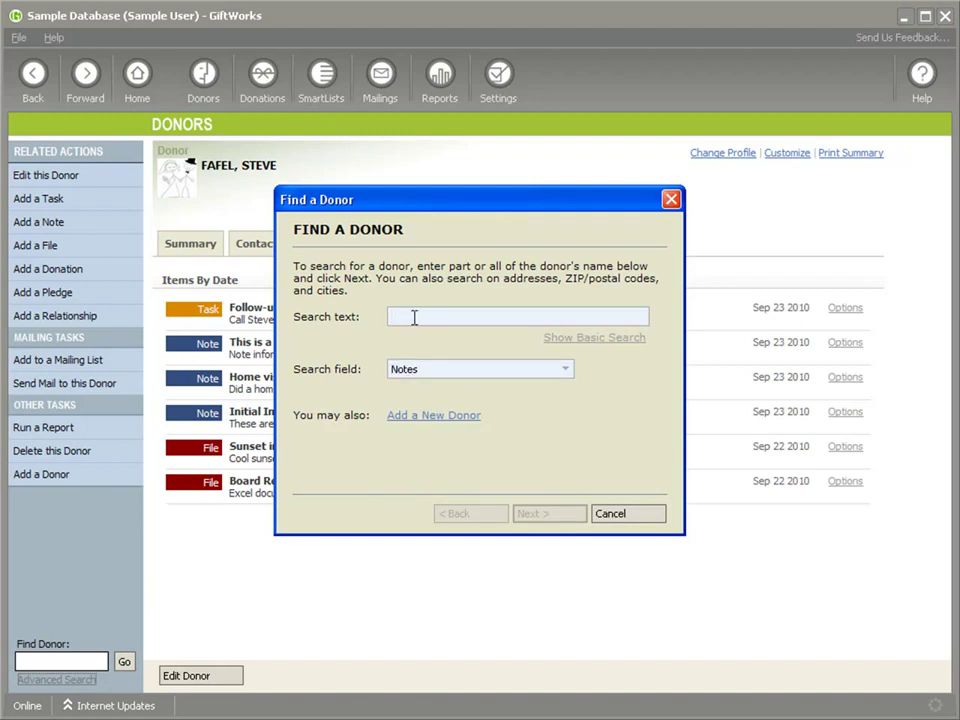
{"action": "left_click_drag", "start_coordinate": [397, 207], "coordinate": [536, 215]}
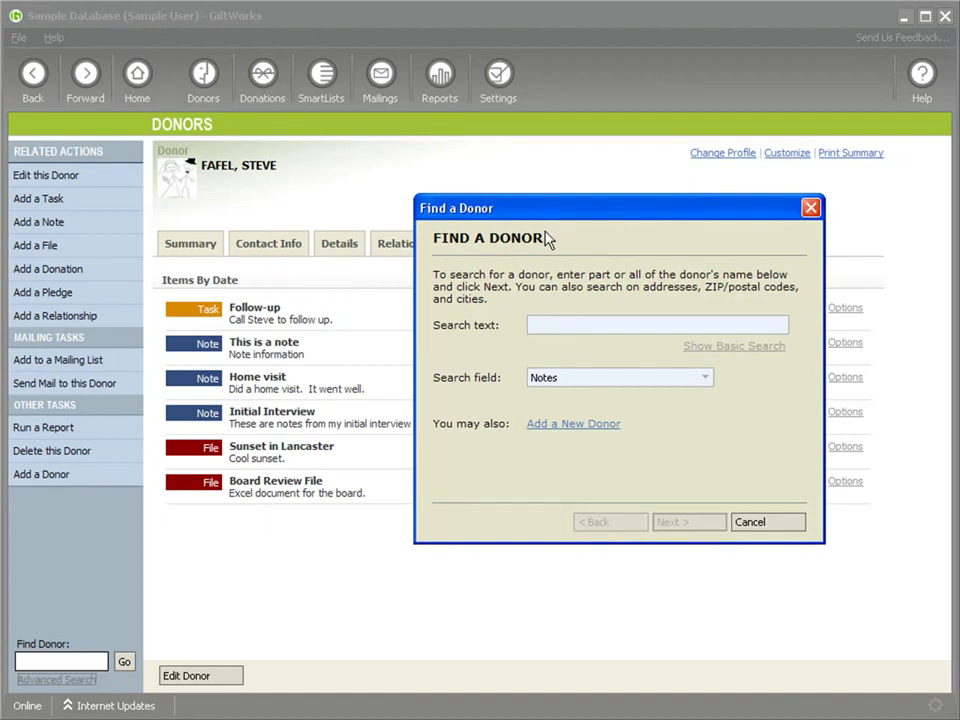
{"action": "type", "text": "internvi"}
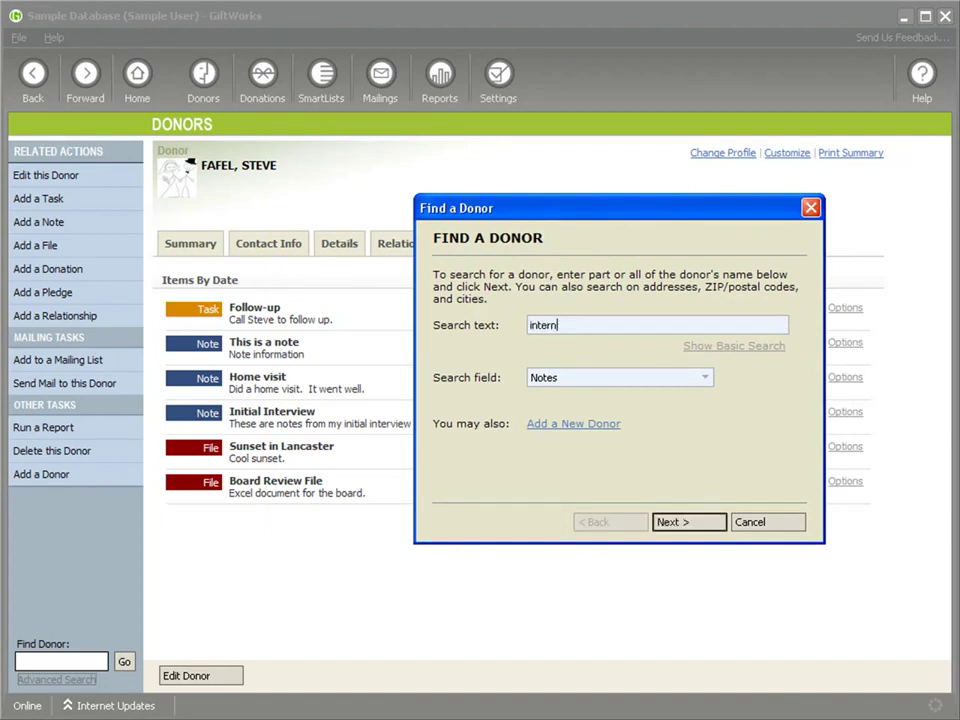
{"action": "key", "text": "BackSpace"}
{"action": "key", "text": "BackSpace"}
{"action": "key", "text": "BackSpace"}
{"action": "type", "text": "view"}
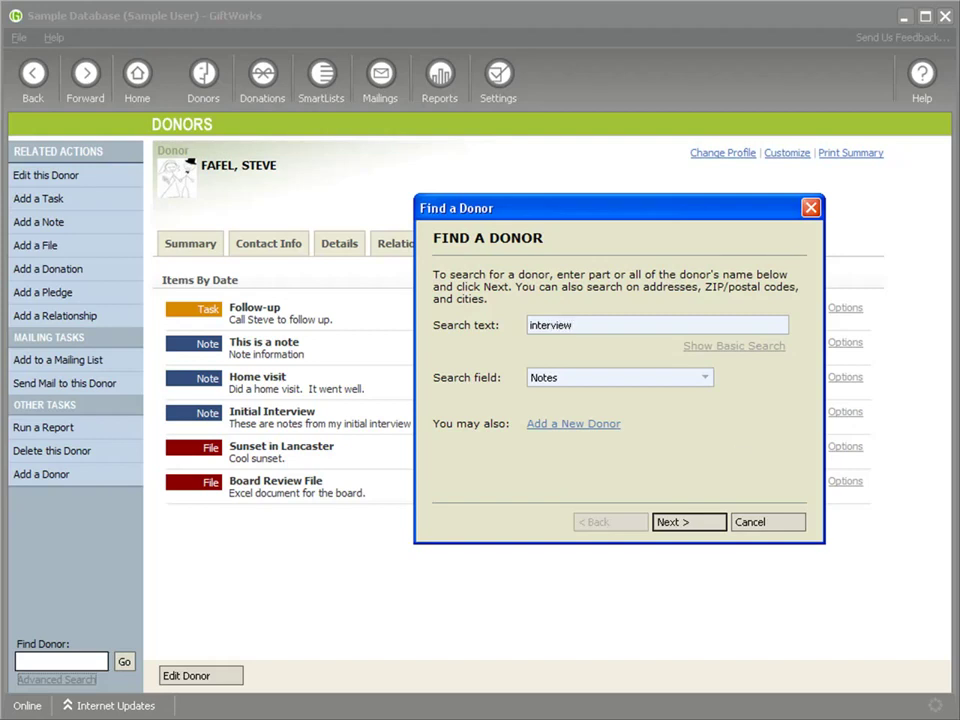
{"action": "left_click", "coordinate": [714, 521]}
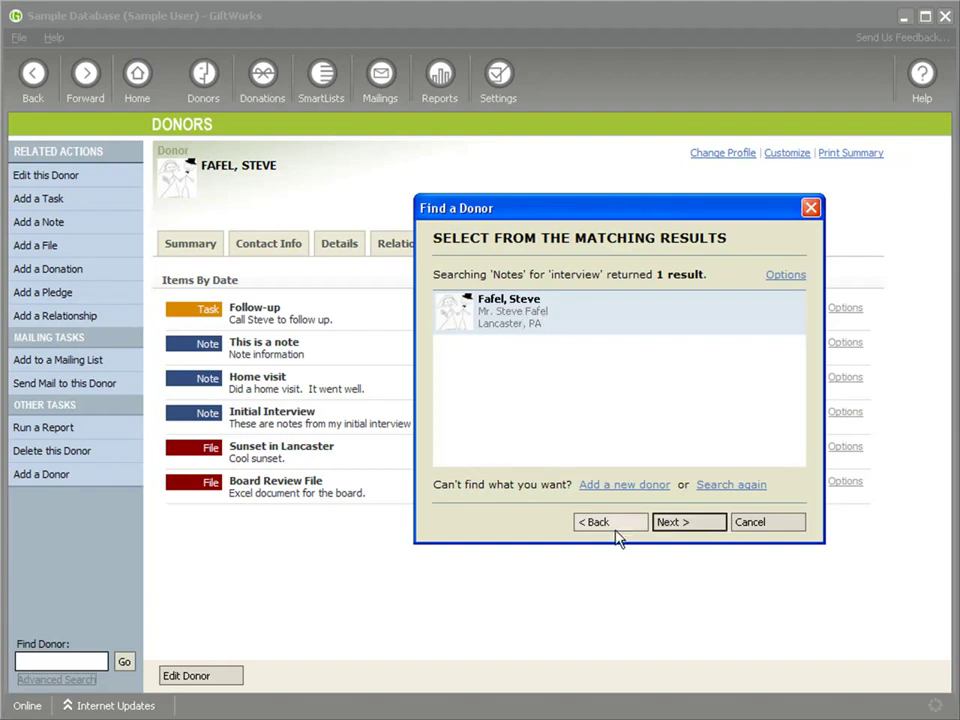
{"action": "left_click", "coordinate": [760, 525]}
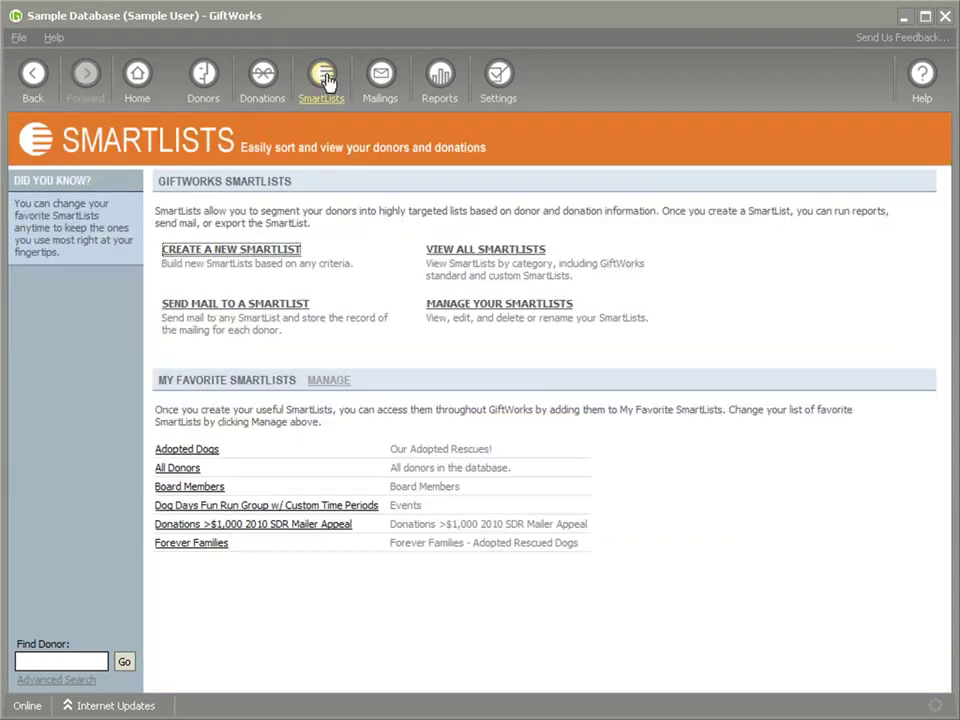
- Create a new SmartList of donors with the Note Title criterion set to Home visit
{"action": "left_click", "coordinate": [230, 252]}
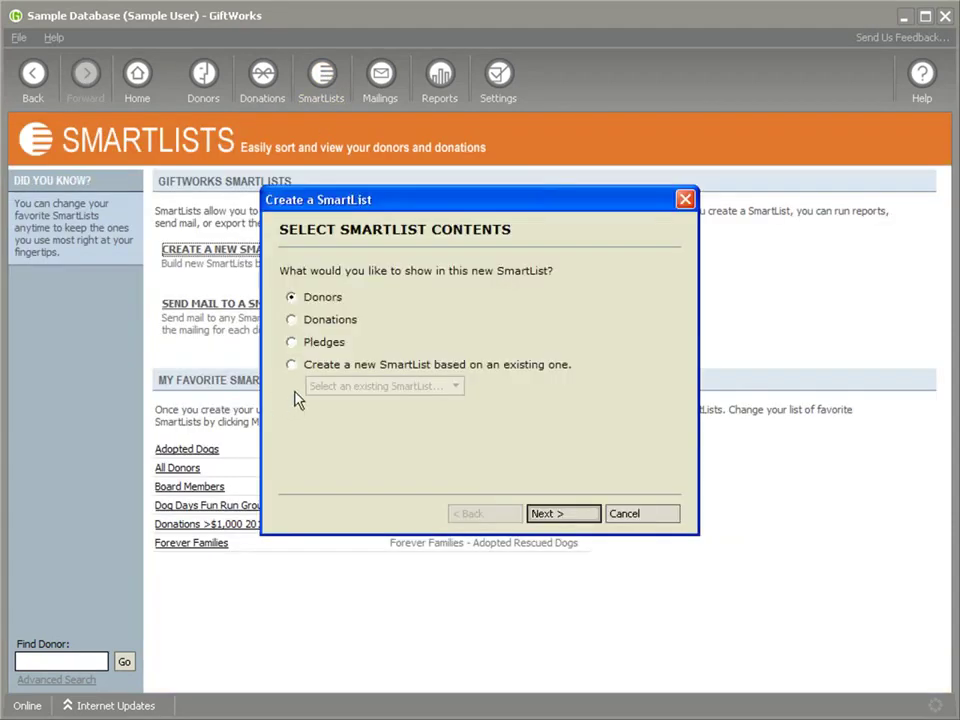
{"action": "left_click", "coordinate": [557, 514]}
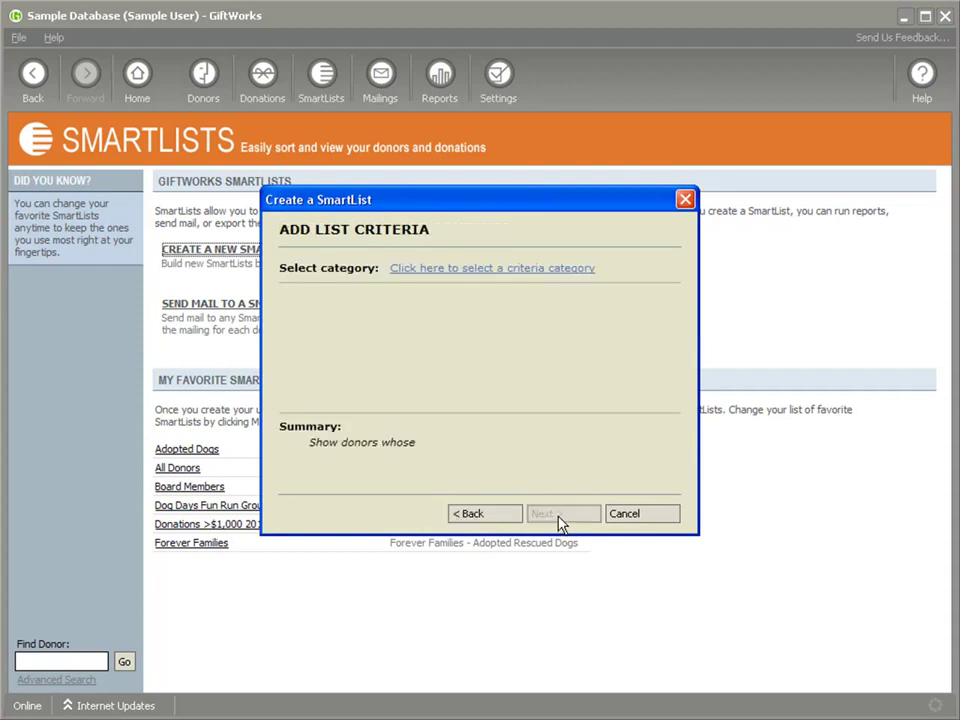
{"action": "left_click", "coordinate": [427, 270]}
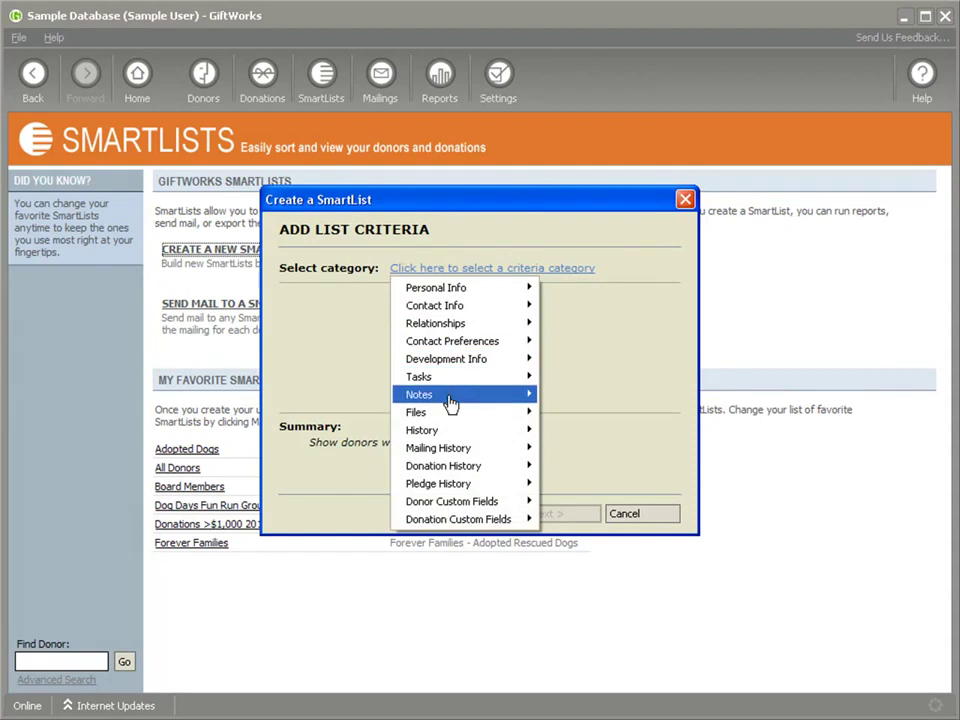
{"action": "mouse_move", "coordinate": [467, 403]}
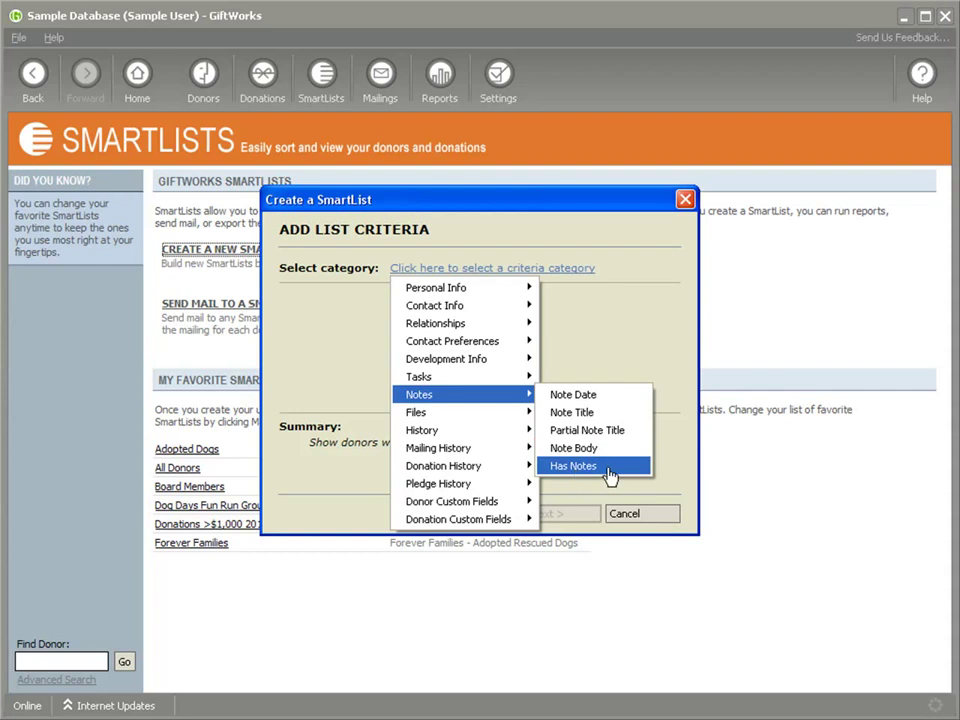
{"action": "left_click", "coordinate": [568, 414]}
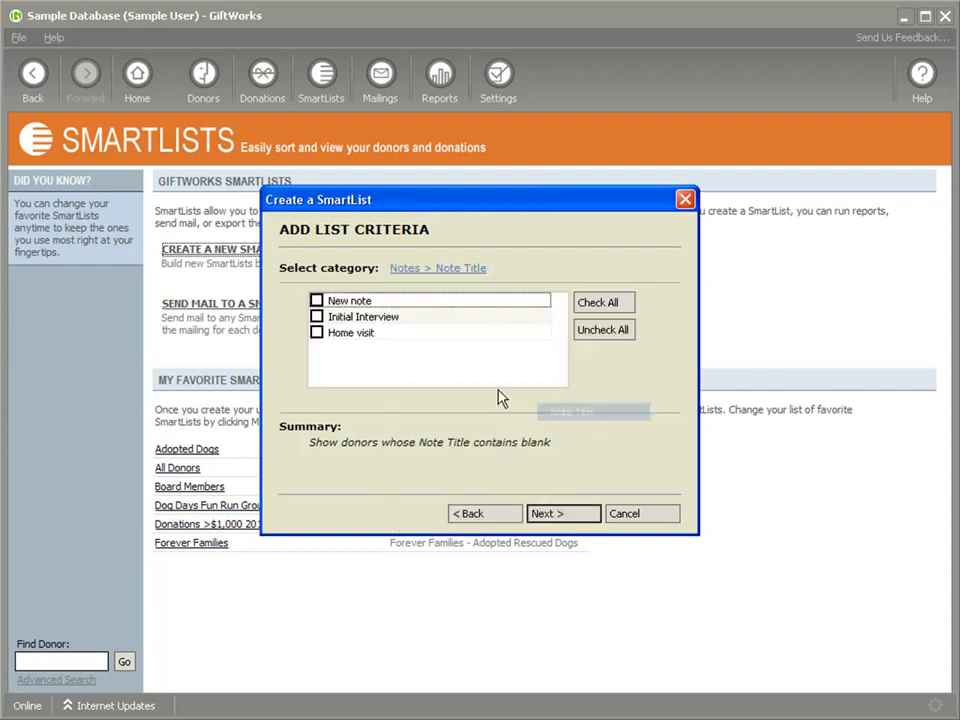
{"action": "left_click", "coordinate": [316, 332]}
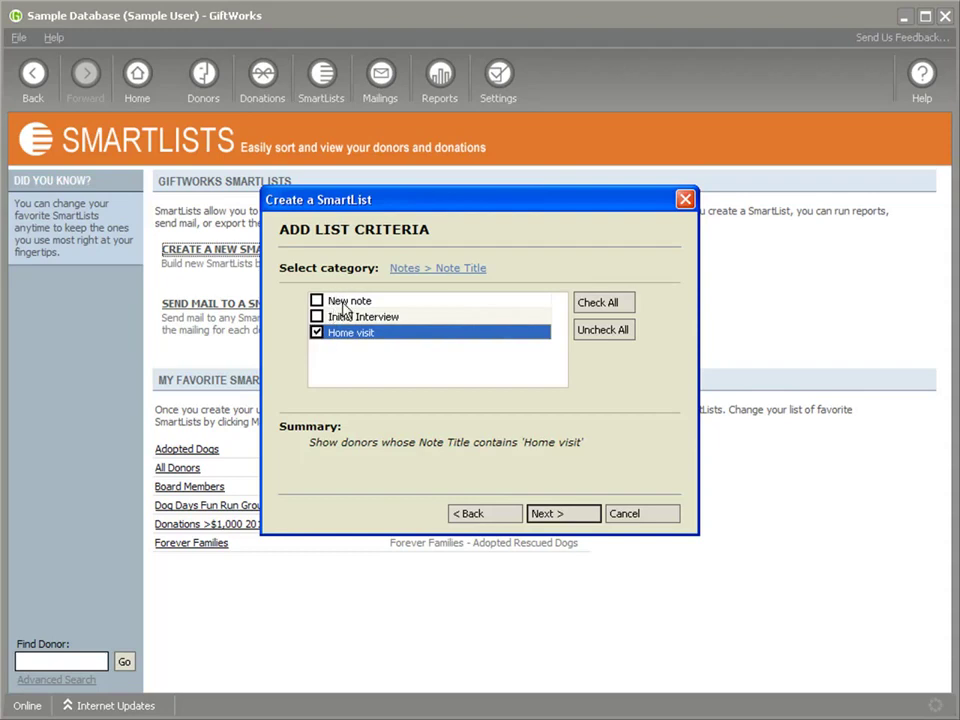
- Change the SmartList criterion to Partial Note Title with the search text *home* and continue to the list definition
{"action": "left_click", "coordinate": [405, 272]}
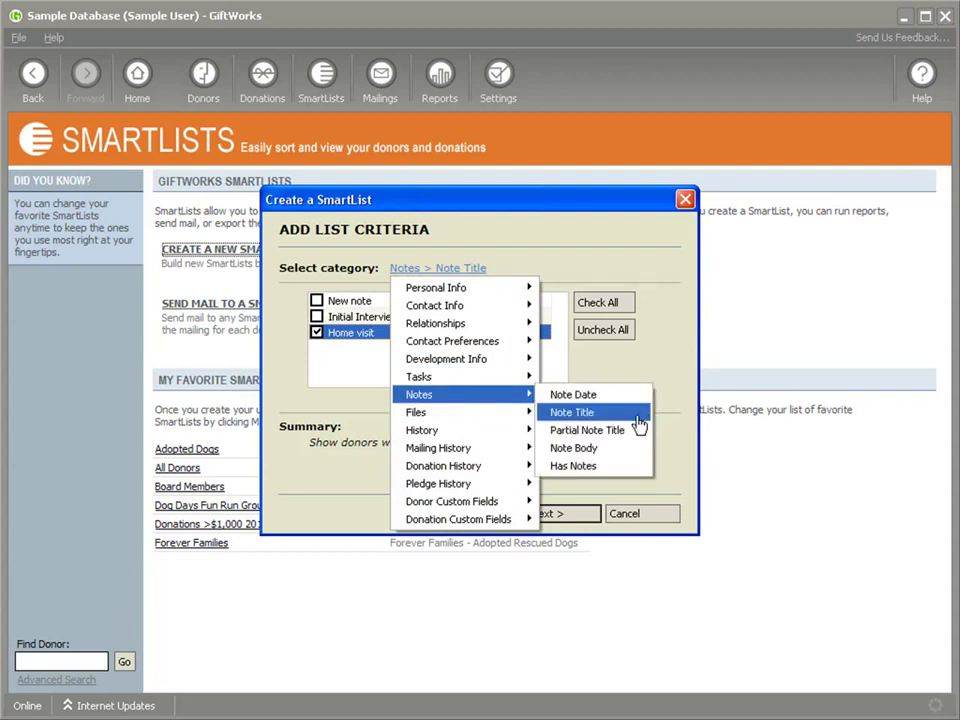
{"action": "left_click", "coordinate": [630, 432]}
{"action": "type", "text": "*home*"}
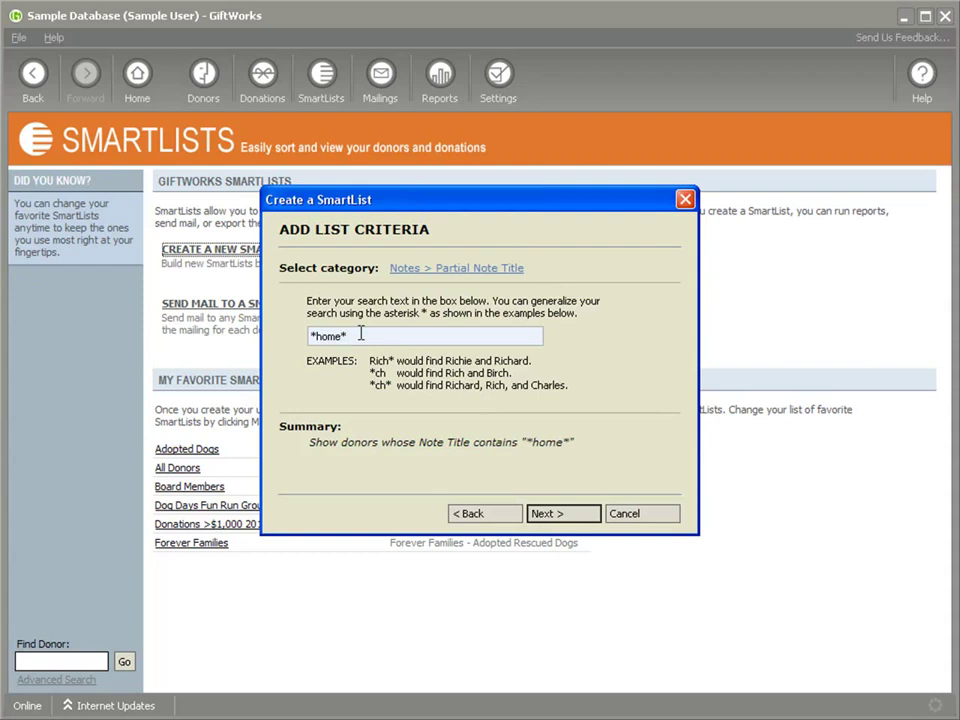
{"action": "left_click", "coordinate": [553, 514]}
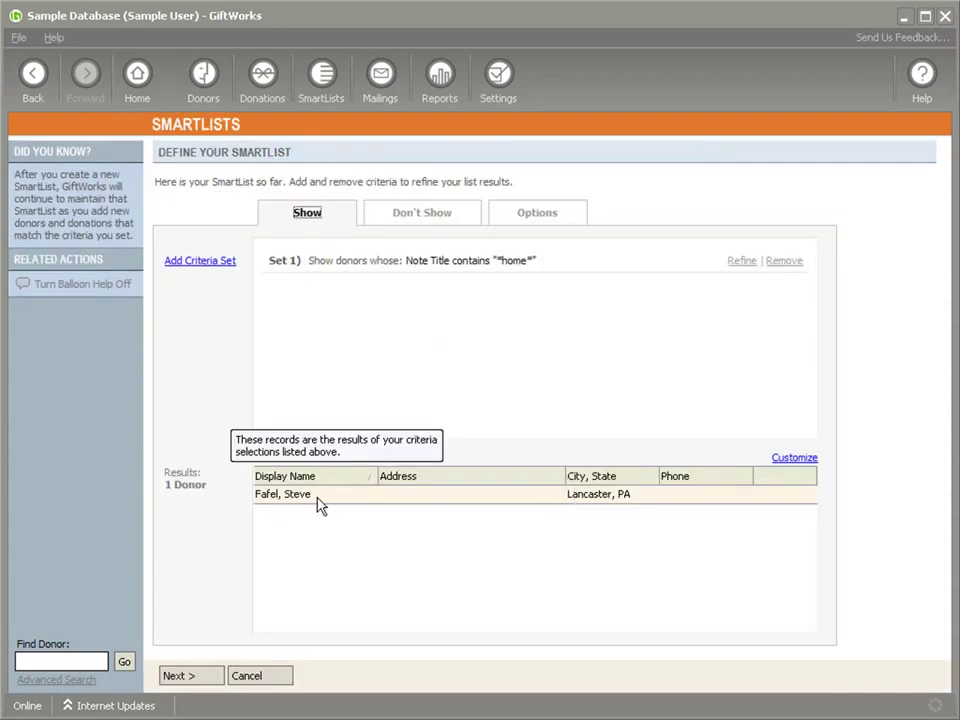
- Change the SmartList criterion to Note Body with the search text *interview*, and cancel the SmartList without saving it
{"action": "left_click", "coordinate": [741, 261]}
{"action": "left_click", "coordinate": [425, 341]}
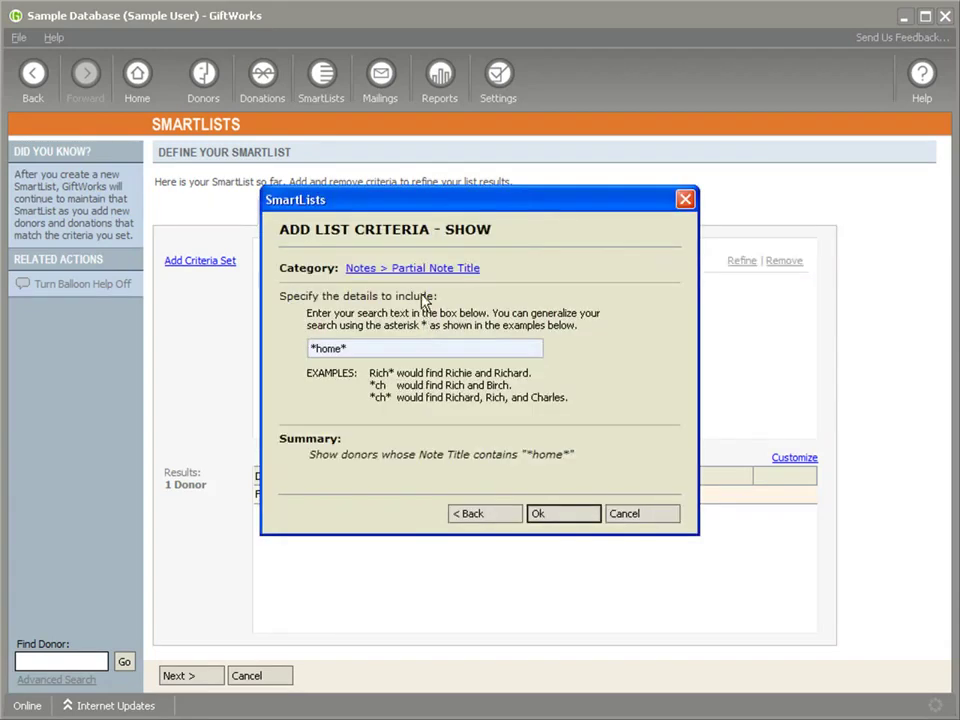
{"action": "left_click", "coordinate": [385, 270]}
{"action": "mouse_move", "coordinate": [420, 394]}
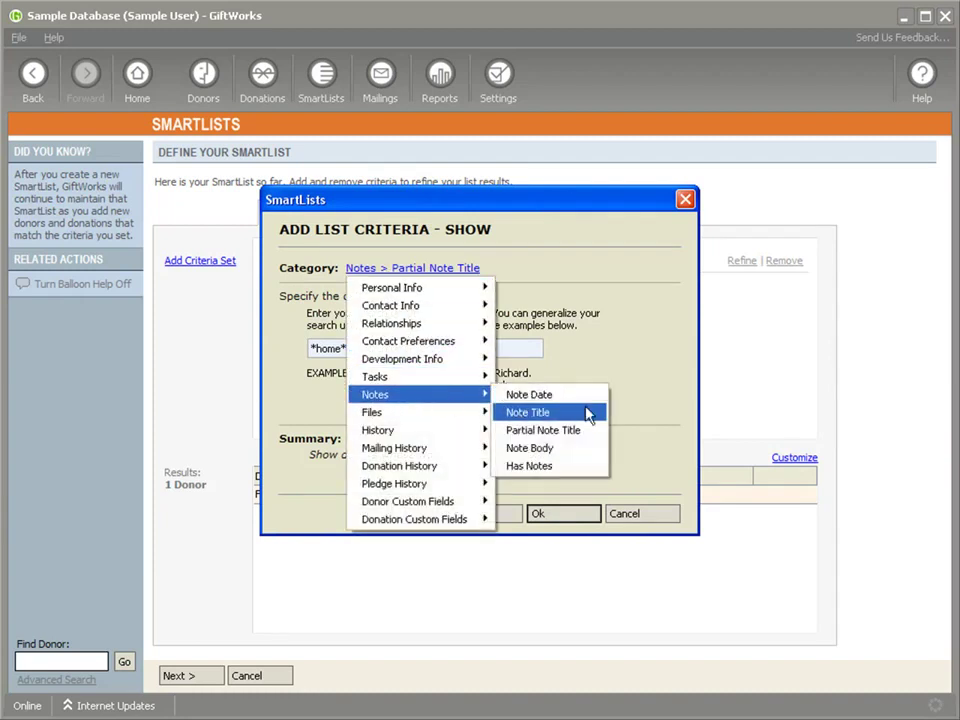
{"action": "left_click", "coordinate": [579, 449]}
{"action": "left_click", "coordinate": [345, 348]}
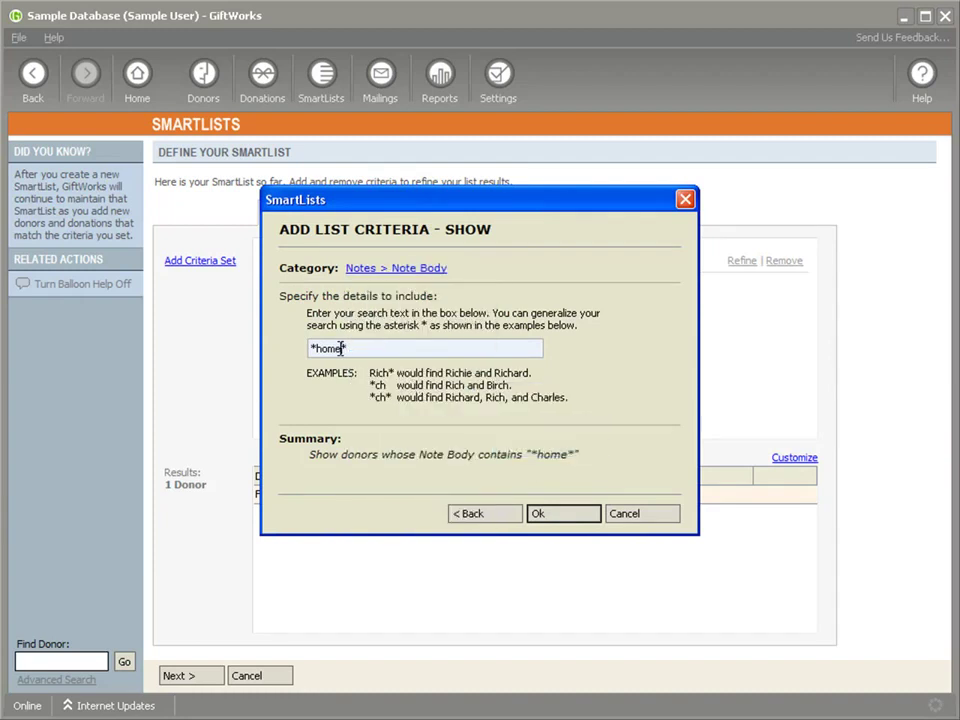
{"action": "key", "text": "BackSpace"}
{"action": "key", "text": "BackSpace"}
{"action": "key", "text": "BackSpace"}
{"action": "key", "text": "BackSpace"}
{"action": "type", "text": "interview"}
{"action": "left_click", "coordinate": [546, 514]}
{"action": "left_click", "coordinate": [540, 518]}
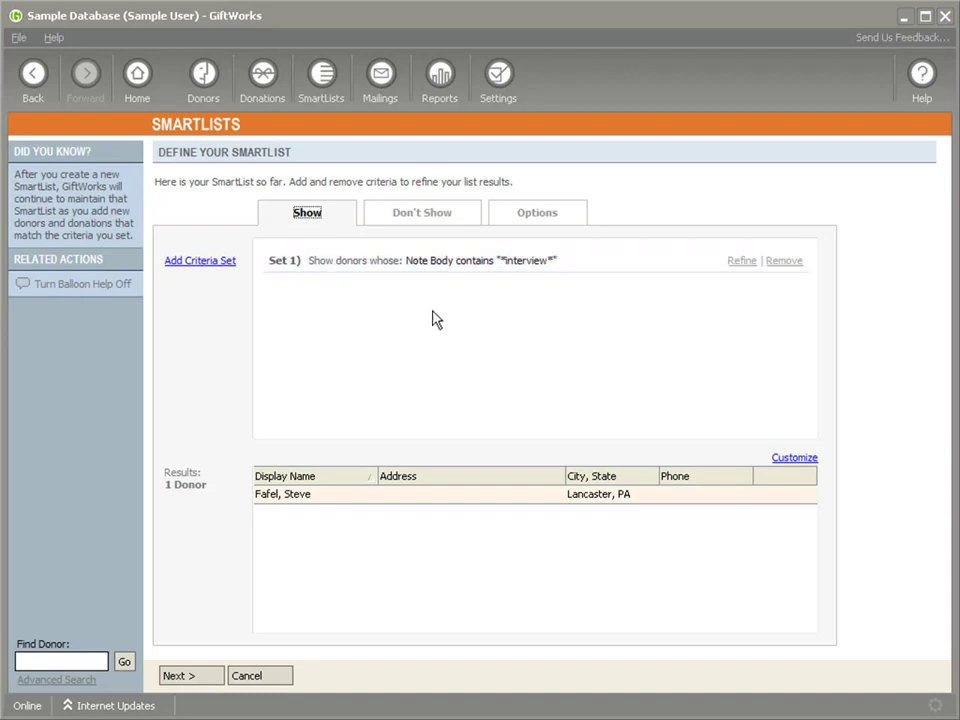
{"action": "left_click", "coordinate": [262, 676]}
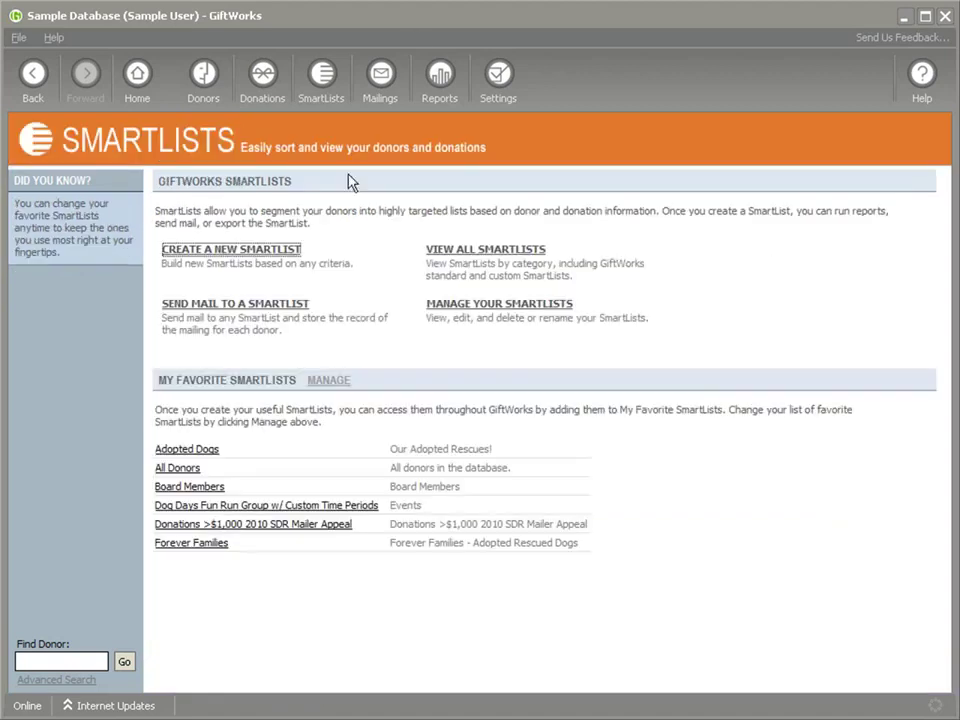
- Run the Donor Notes report for the All Donors SmartList and All Dates, and look through the notes in the report
{"action": "left_click", "coordinate": [440, 77]}
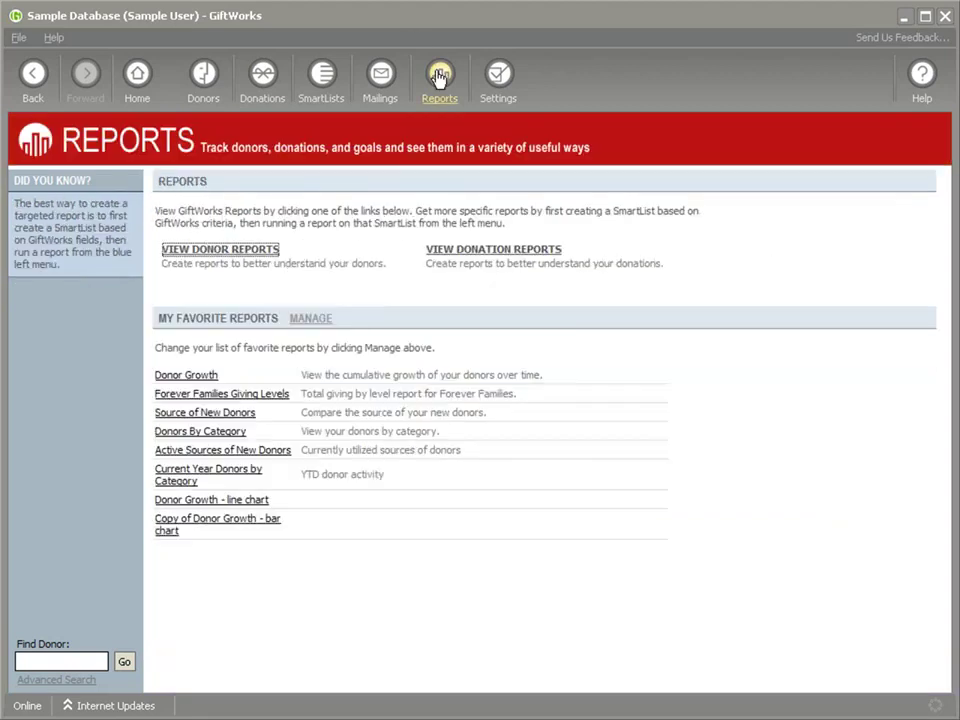
{"action": "left_click", "coordinate": [217, 251]}
{"action": "scroll", "coordinate": [696, 321], "scroll_direction": "down", "scroll_amount": 5}
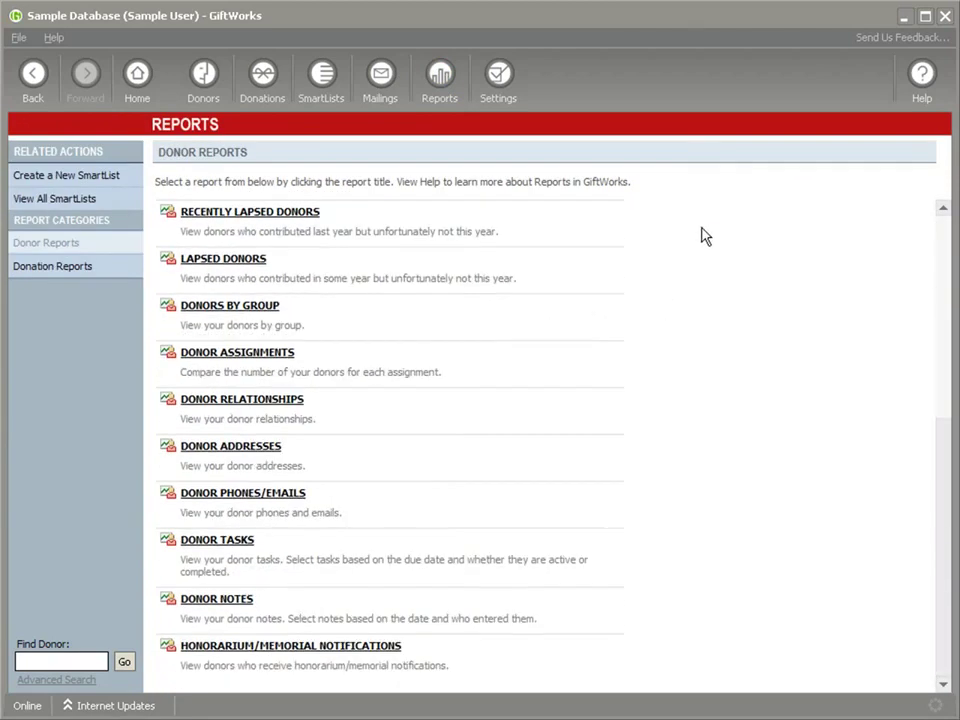
{"action": "left_click", "coordinate": [218, 603]}
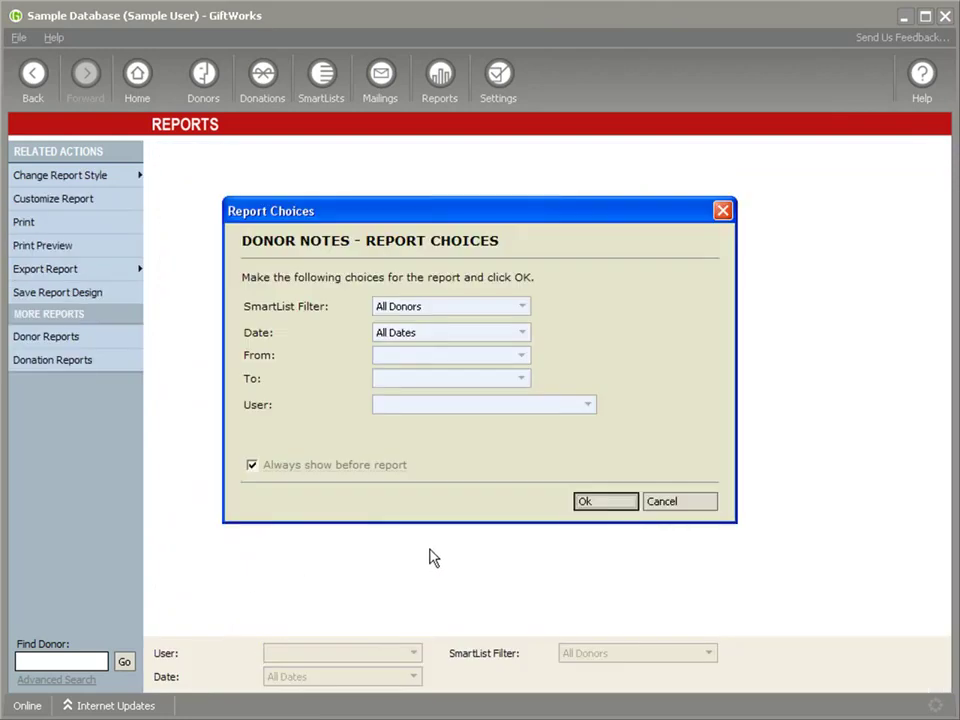
{"action": "left_click", "coordinate": [605, 508]}
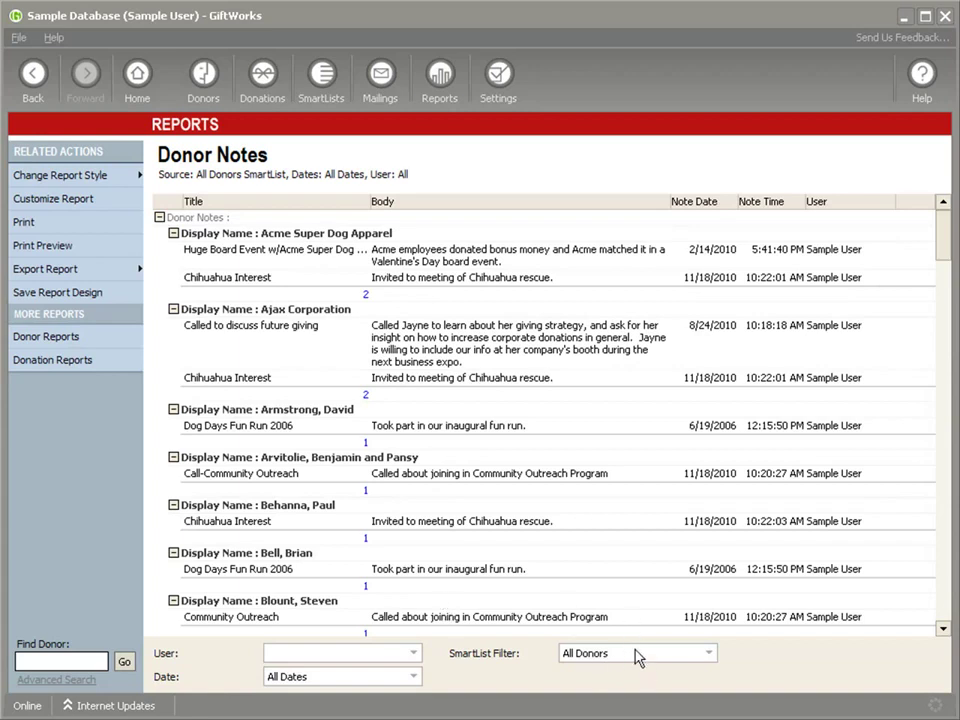
{"action": "left_click", "coordinate": [413, 653]}
{"action": "left_click", "coordinate": [413, 653]}
{"action": "left_click_drag", "start_coordinate": [943, 258], "coordinate": [945, 328]}
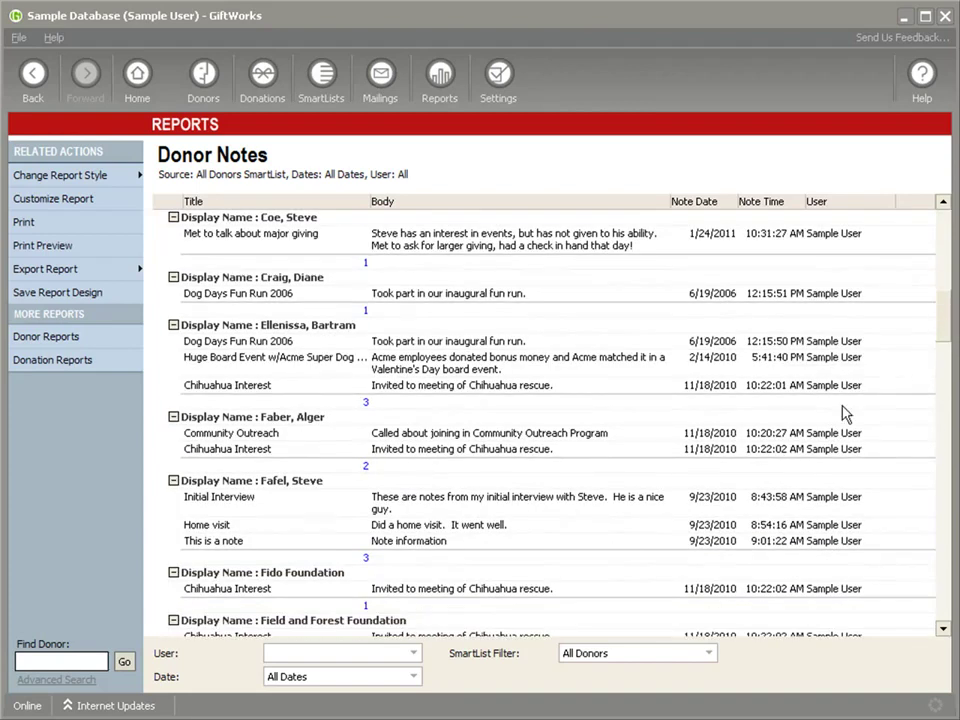